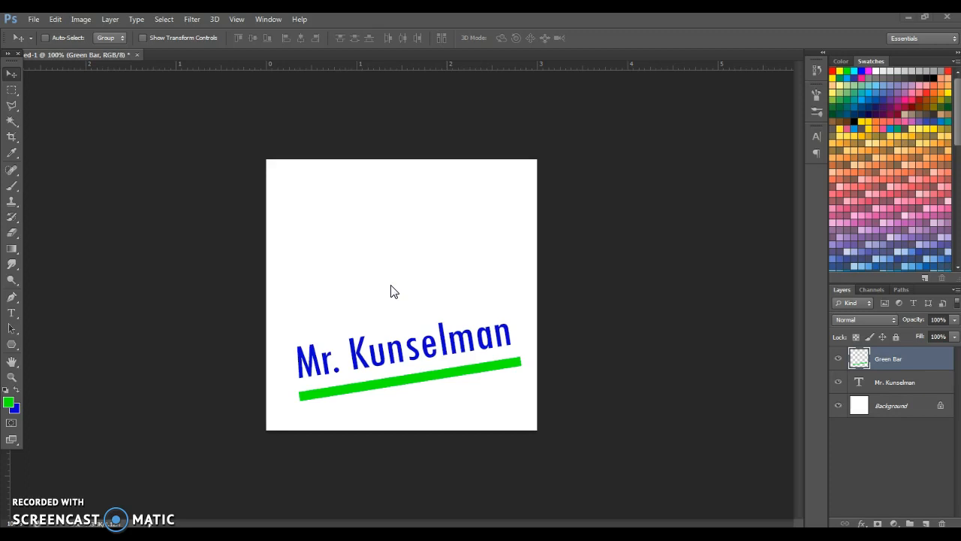
Add a new layer directly above the locked background layer and name it Background
left_click(412, 278)
left_click(895, 411)
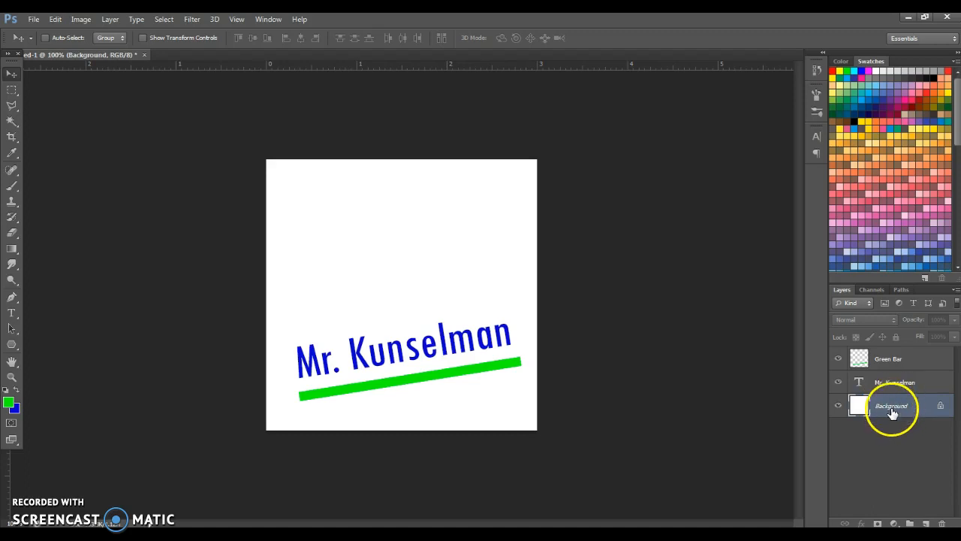
left_click(928, 523)
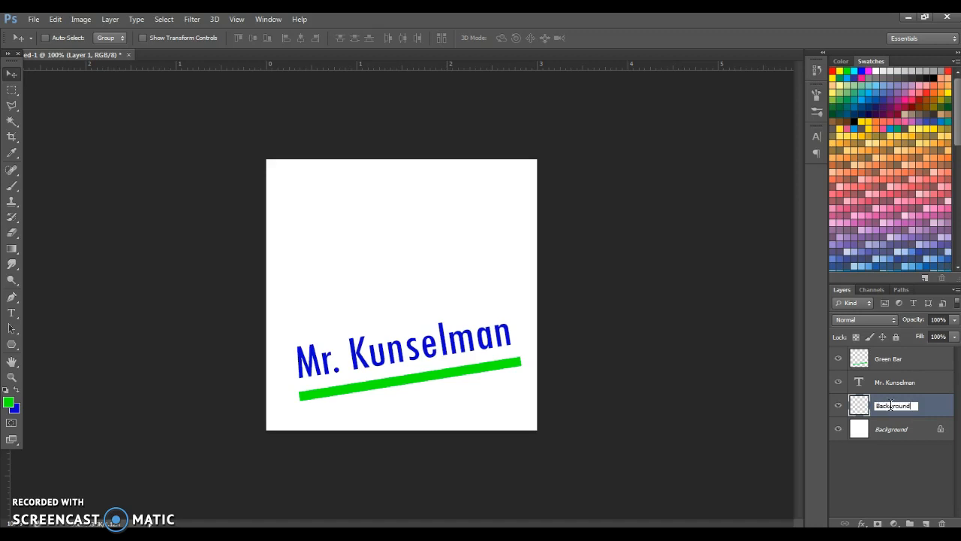
key("Return")
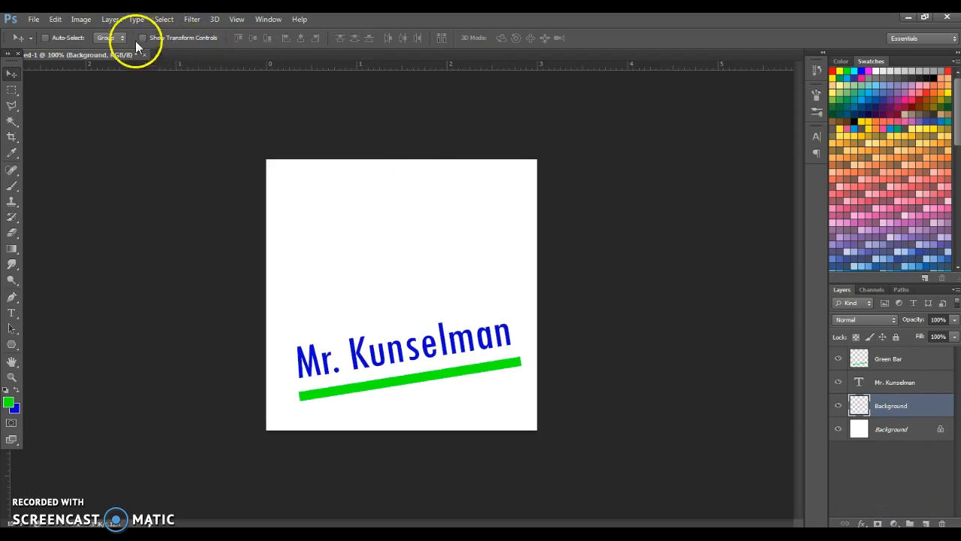
Open the senningerberg-nofootcancan photo from the Desktop and copy it into the name design as a layer beneath the text
left_click(34, 19)
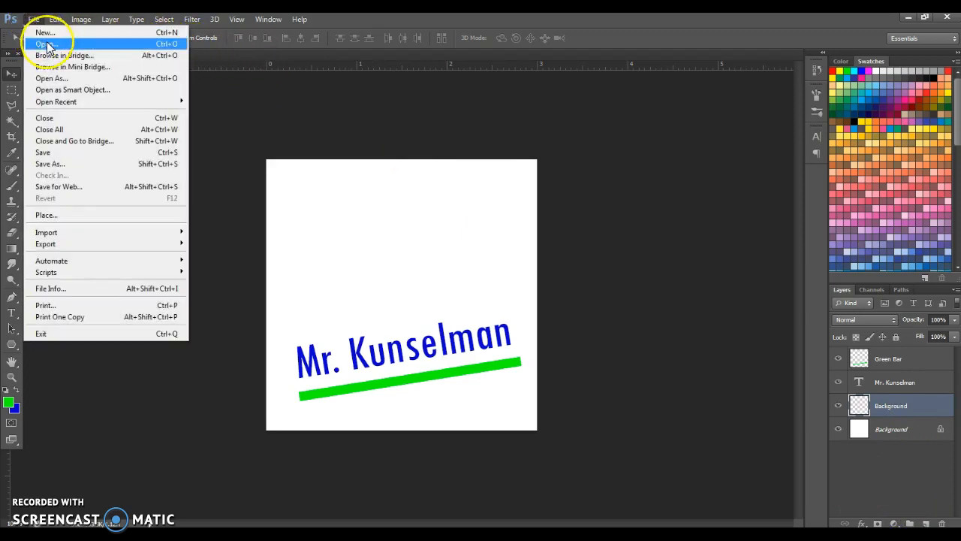
left_click(46, 44)
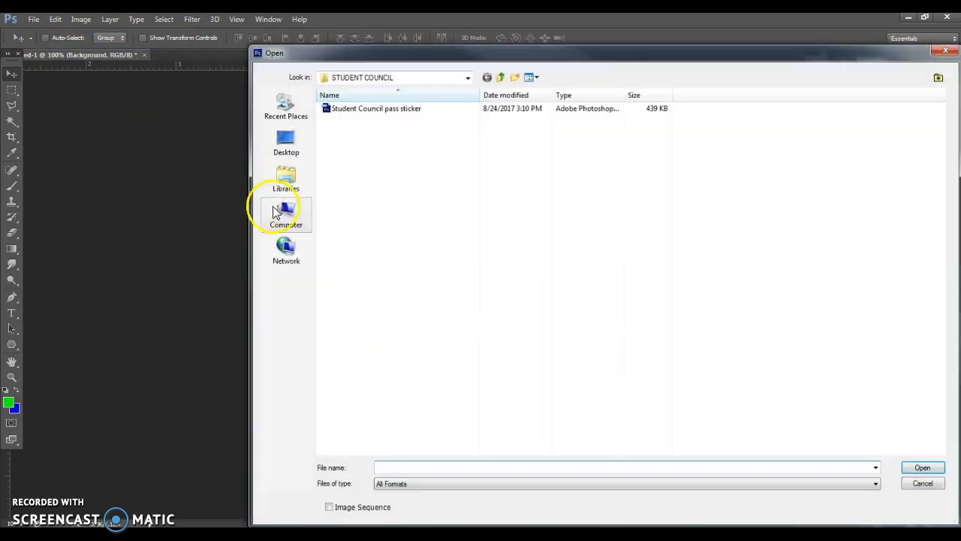
left_click(289, 142)
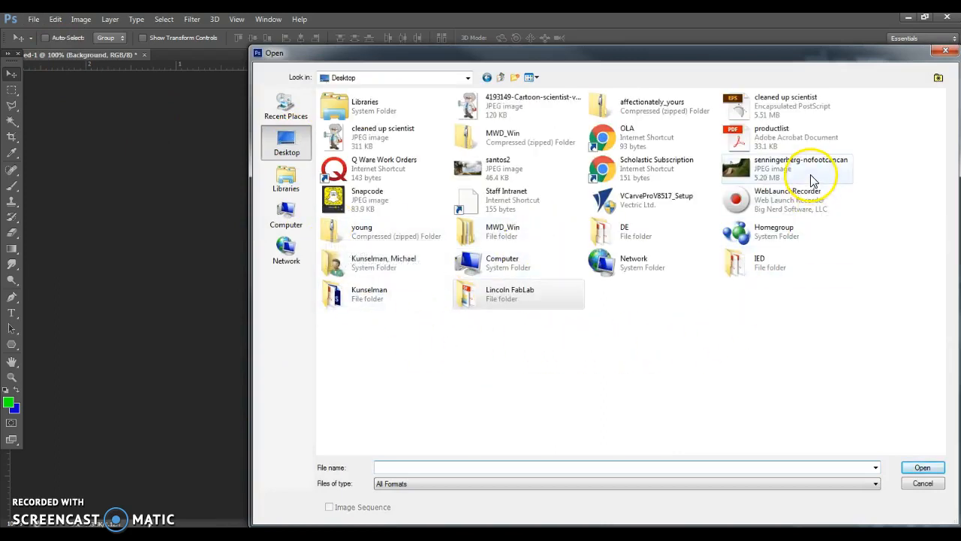
left_click(769, 170)
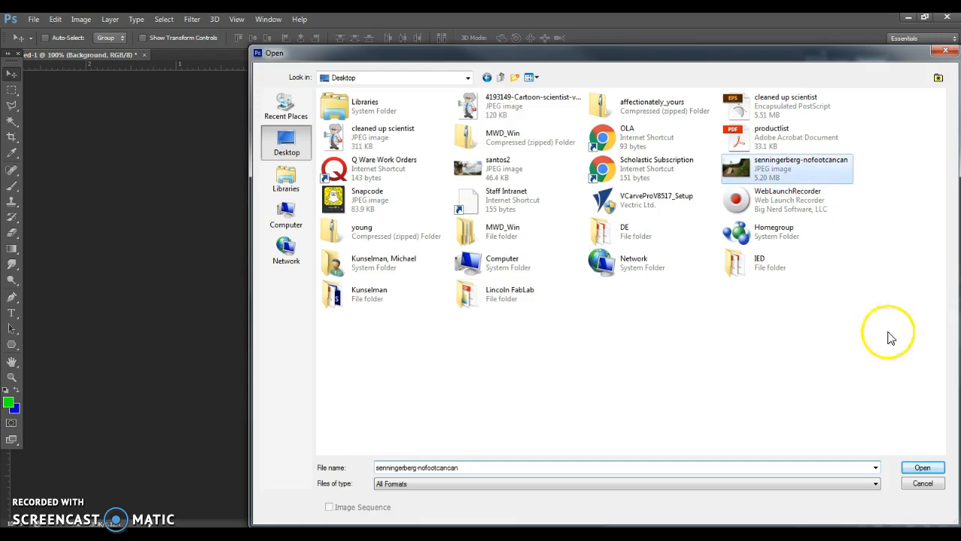
left_click(922, 467)
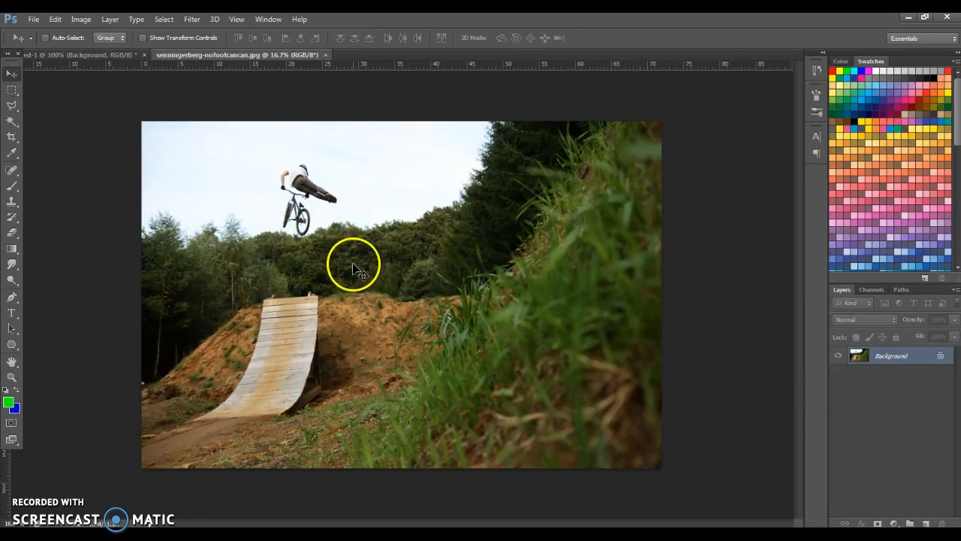
left_click_drag(391, 300, 423, 267)
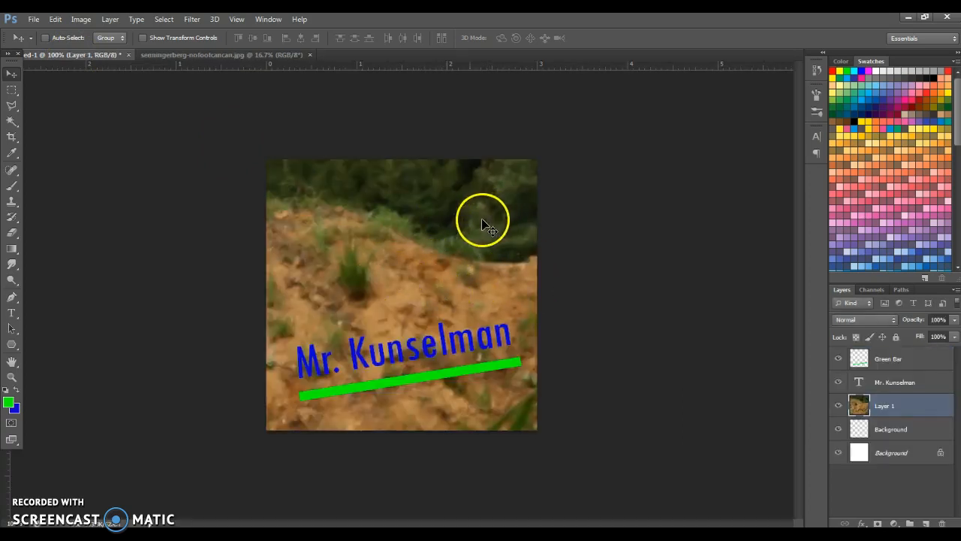
Examine the placed photo in relation to the canvas at several zoom levels
scroll(378, 267, "down", 5)
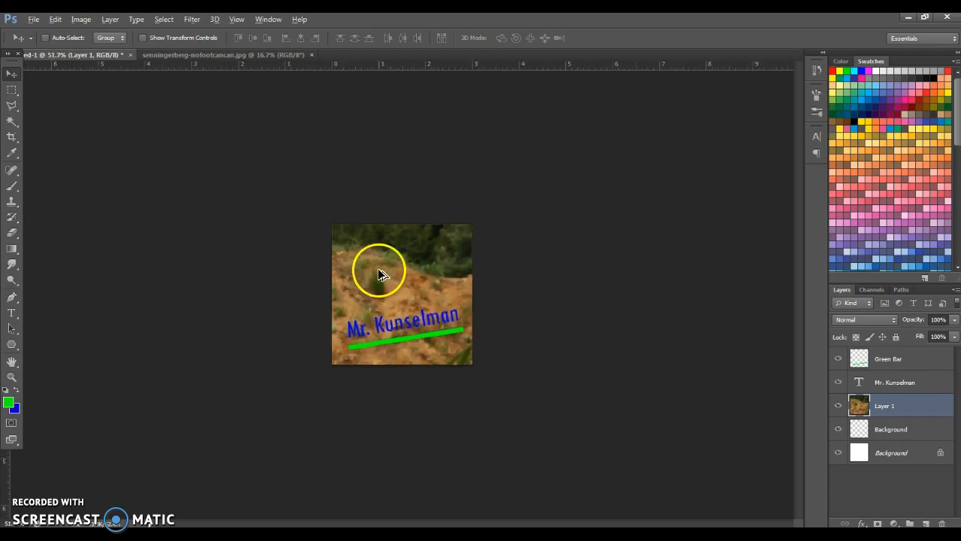
scroll(379, 268, "down", 1)
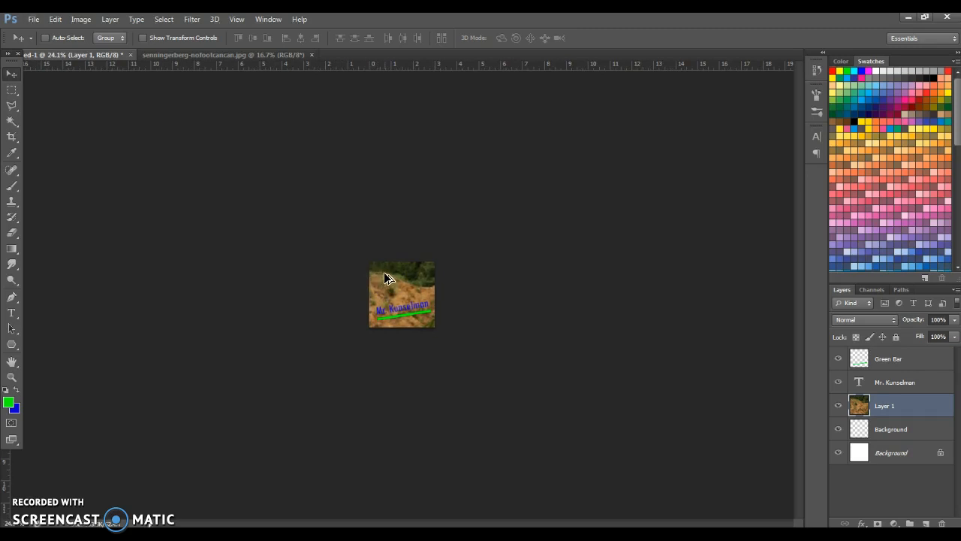
scroll(392, 295, "up", 6)
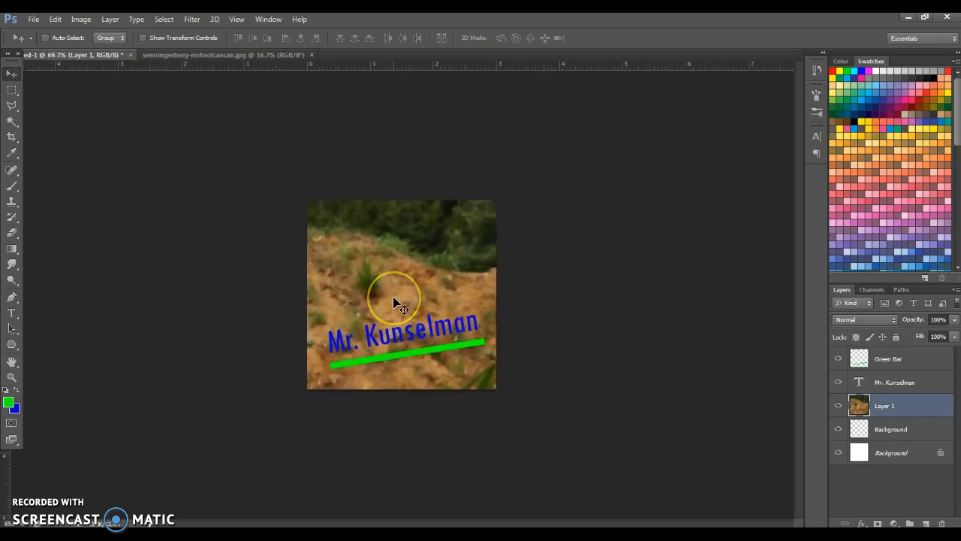
scroll(394, 299, "up", 2)
scroll(394, 299, "down", 2)
scroll(394, 299, "down", 2)
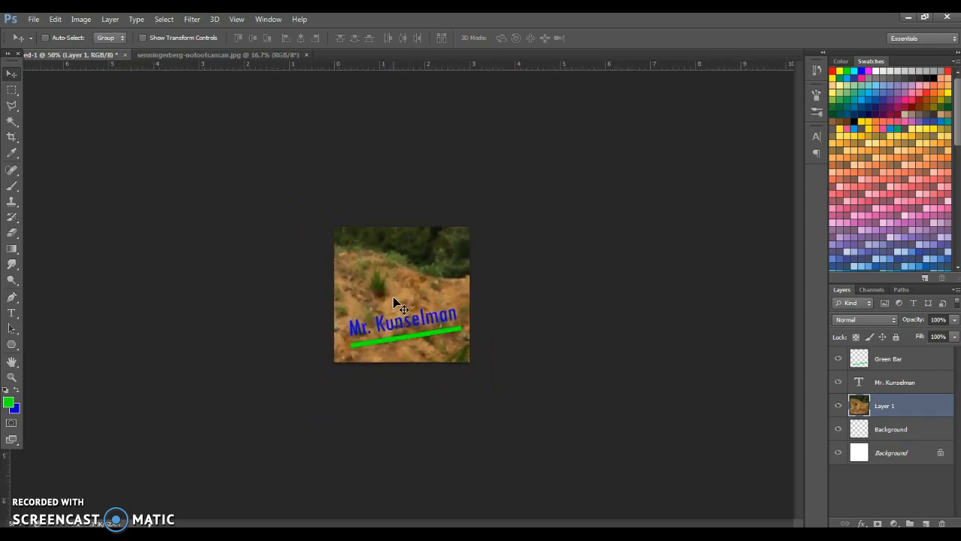
scroll(394, 299, "up", 4)
scroll(397, 302, "up", 1)
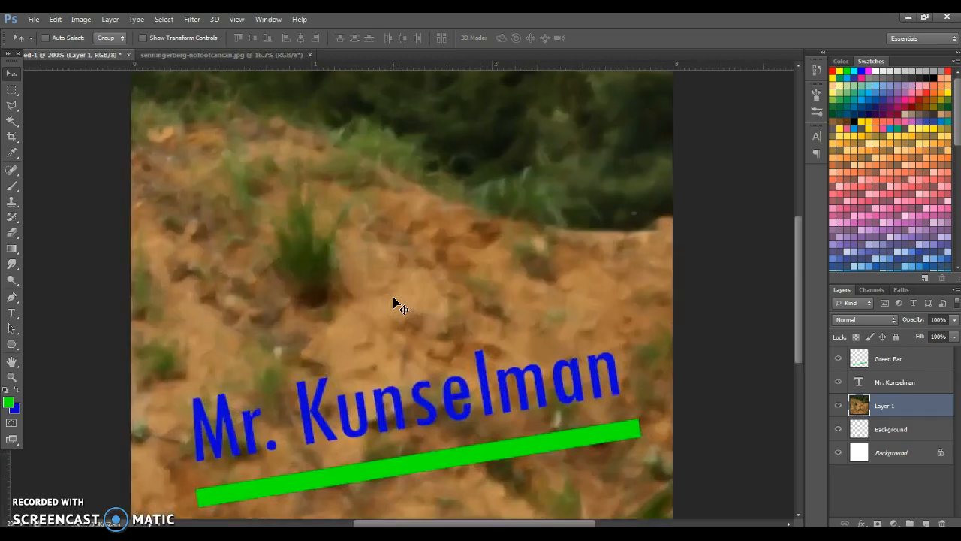
scroll(398, 302, "down", 4)
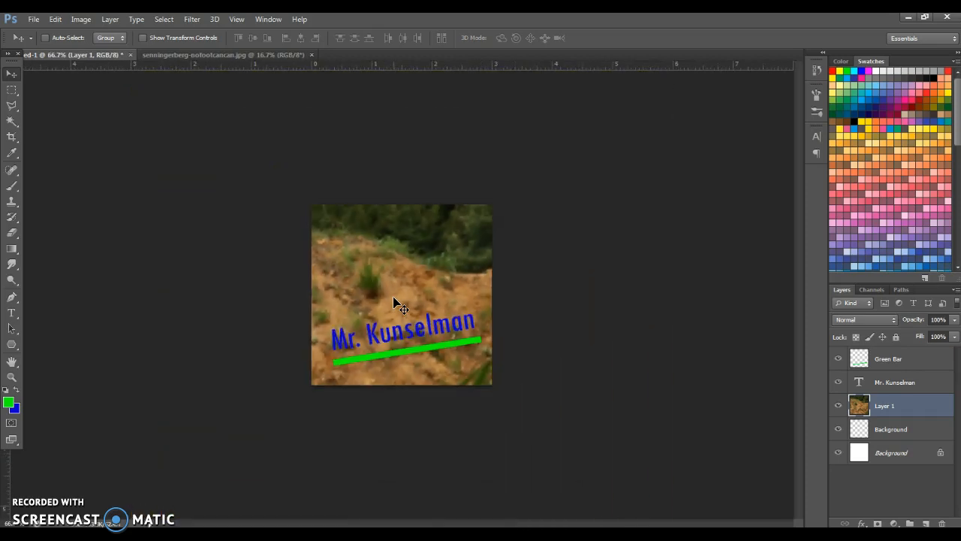
scroll(398, 305, "down", 1)
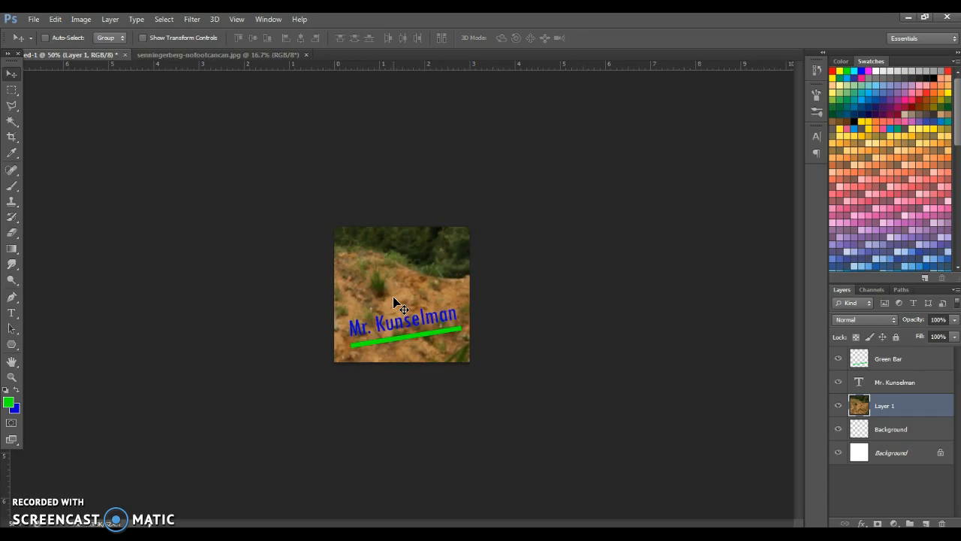
Scale the photo layer down proportionally to about 11% with Free Transform
left_click(897, 412)
left_click(888, 415)
key("ctrl+t")
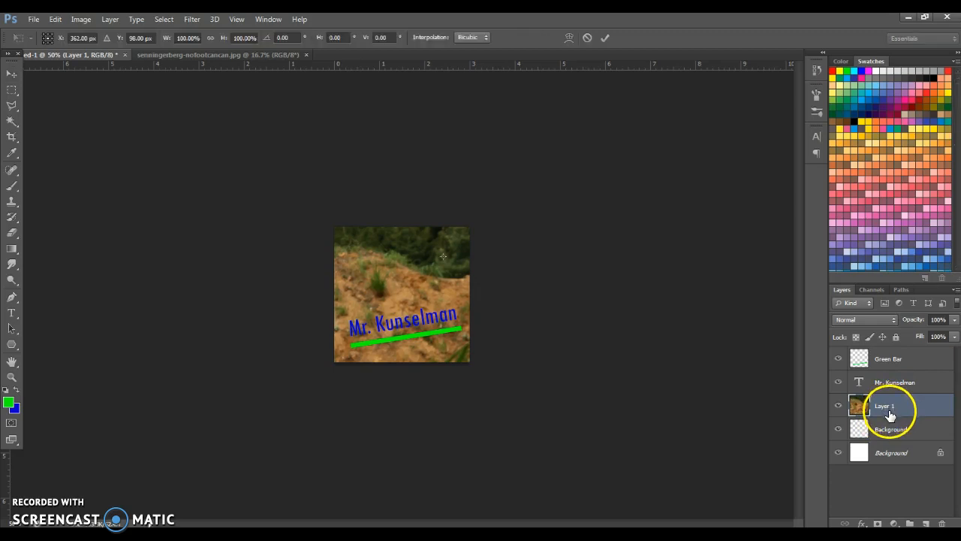
scroll(425, 239, "down", 1)
scroll(421, 240, "down", 5)
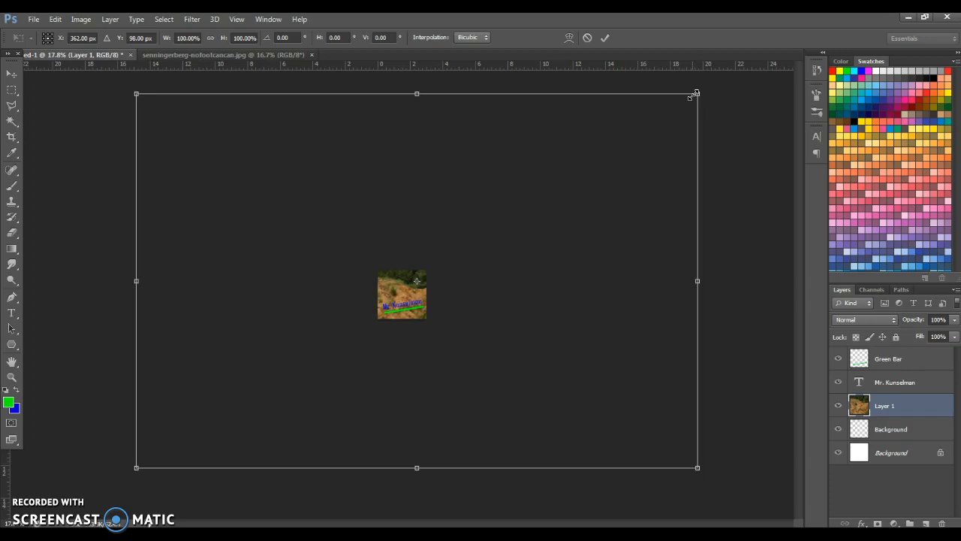
left_click_drag(696, 94, 429, 288)
Enlarge the photo proportionally to about 14%, position it to cover the whole canvas, and apply the transform
scroll(407, 314, "up", 10)
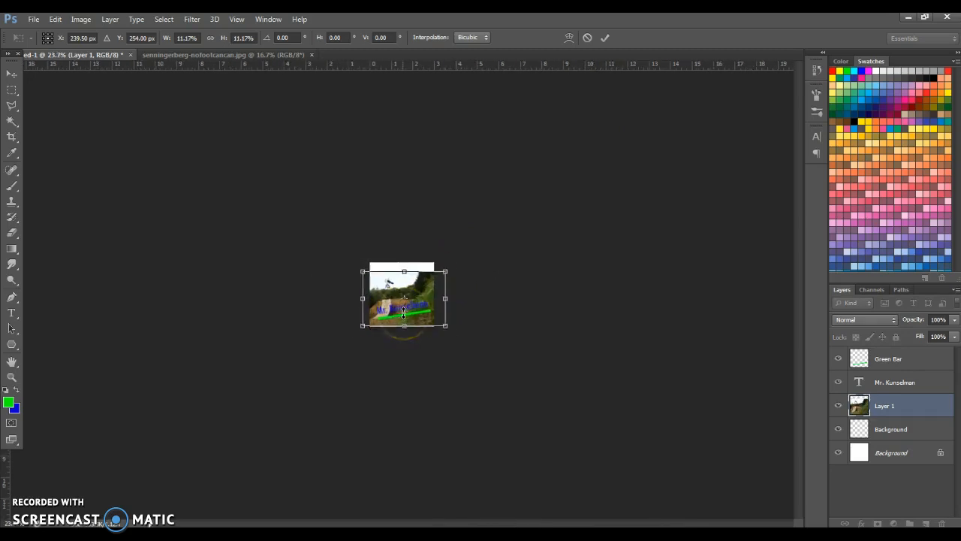
scroll(409, 270, "up", 2)
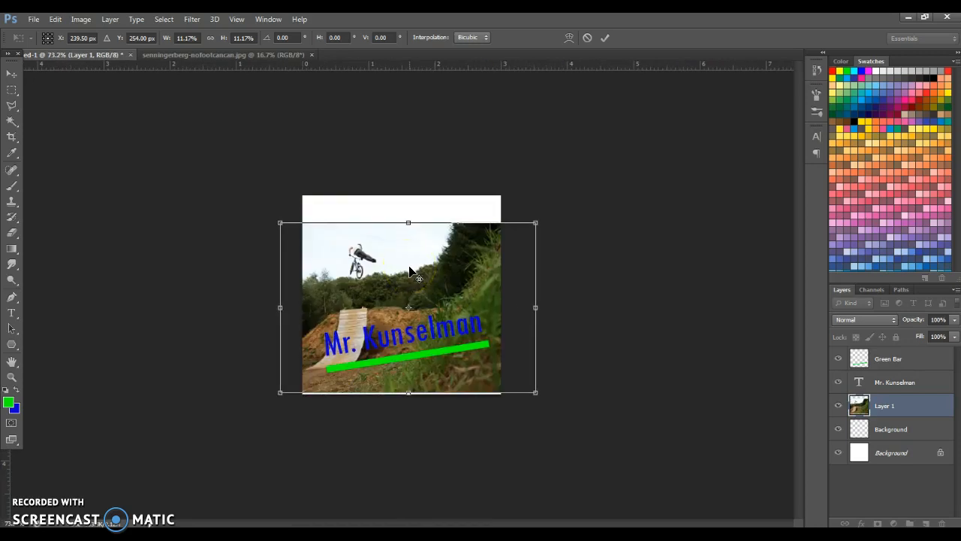
mouse_move(535, 222)
left_mouse_down()
mouse_move(564, 200)
mouse_move(475, 259)
mouse_move(552, 214)
mouse_move(591, 176)
mouse_move(599, 180)
left_mouse_up()
left_click(547, 214)
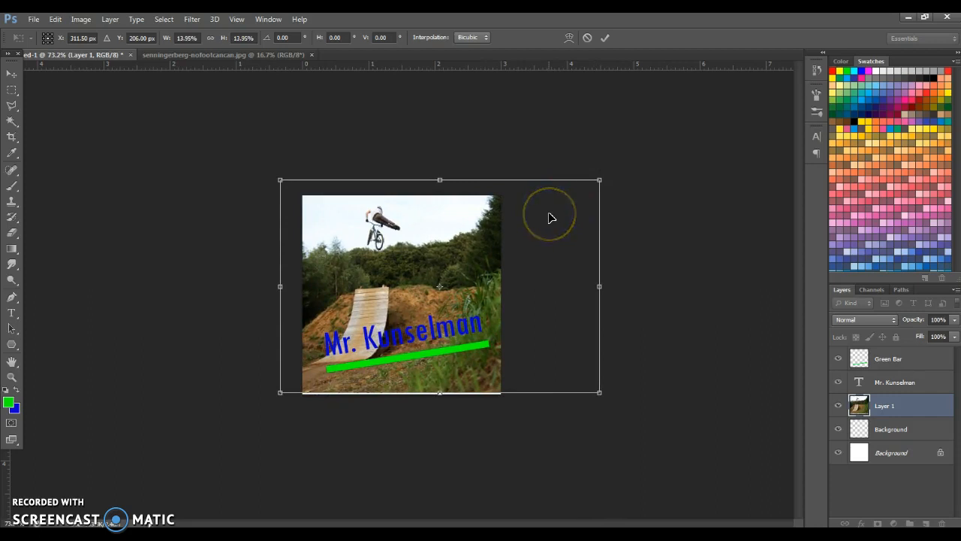
left_click_drag(477, 219, 457, 244)
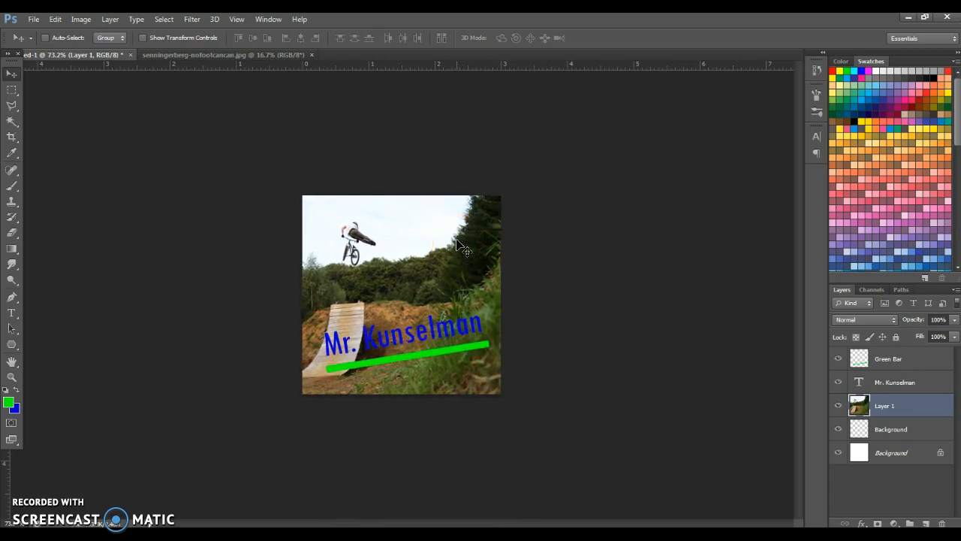
left_click(472, 264)
Delete the empty, unlocked Background layer beneath the photo layer
left_click(903, 406)
left_click(897, 430)
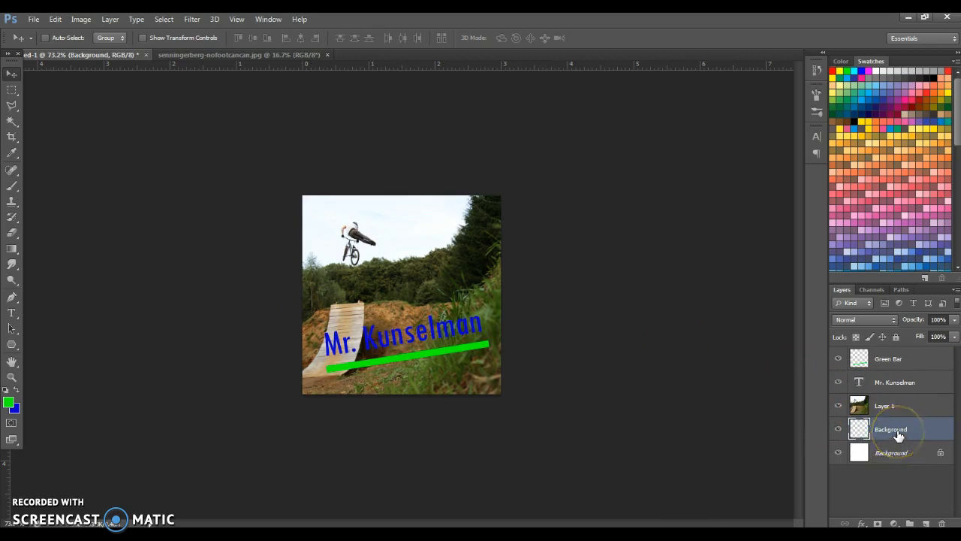
left_click(943, 522)
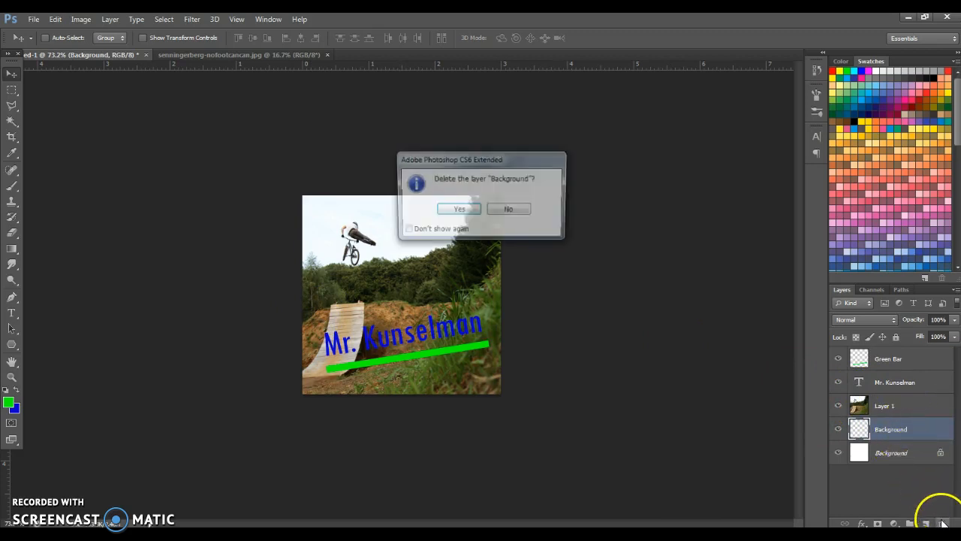
left_click(467, 212)
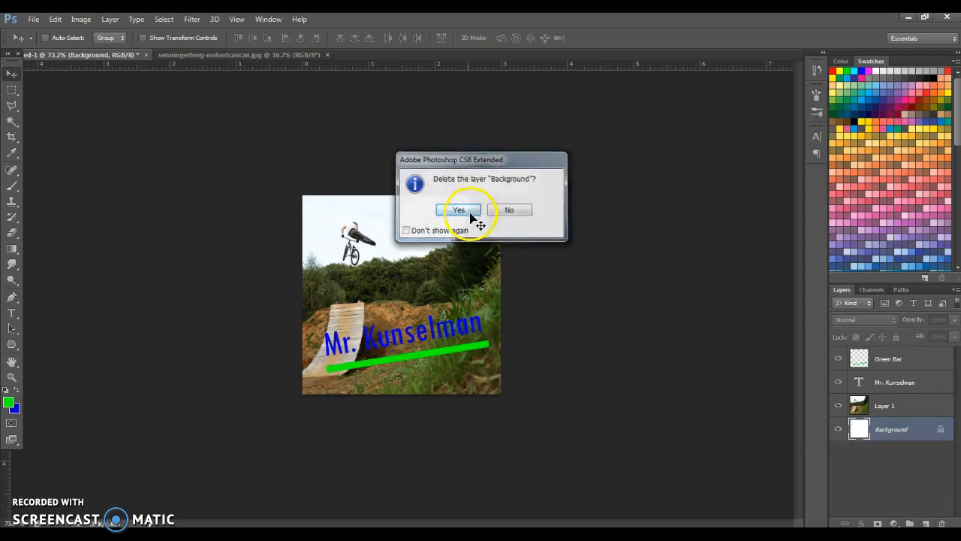
Rename the photo layer to Photo Background and delete the locked white Background layer
double_click(894, 405)
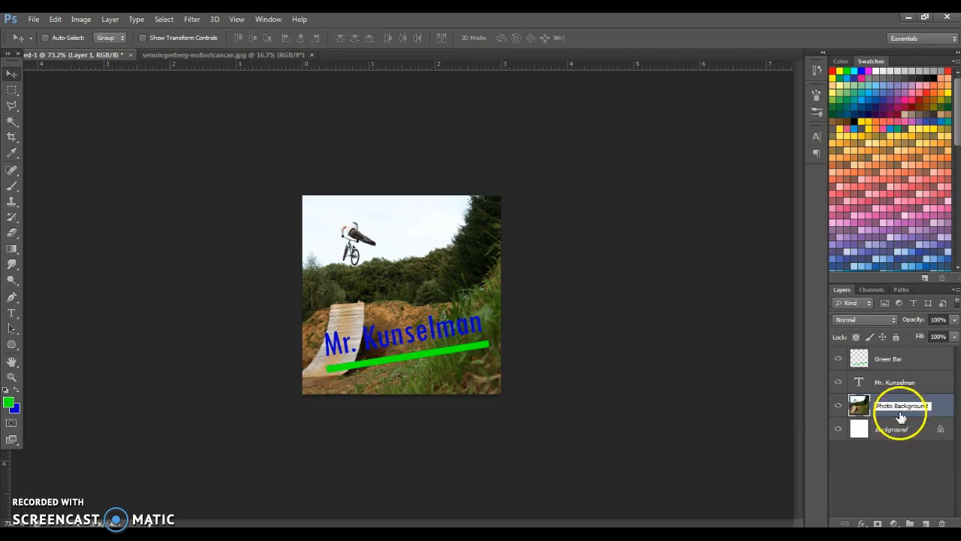
left_click(900, 430)
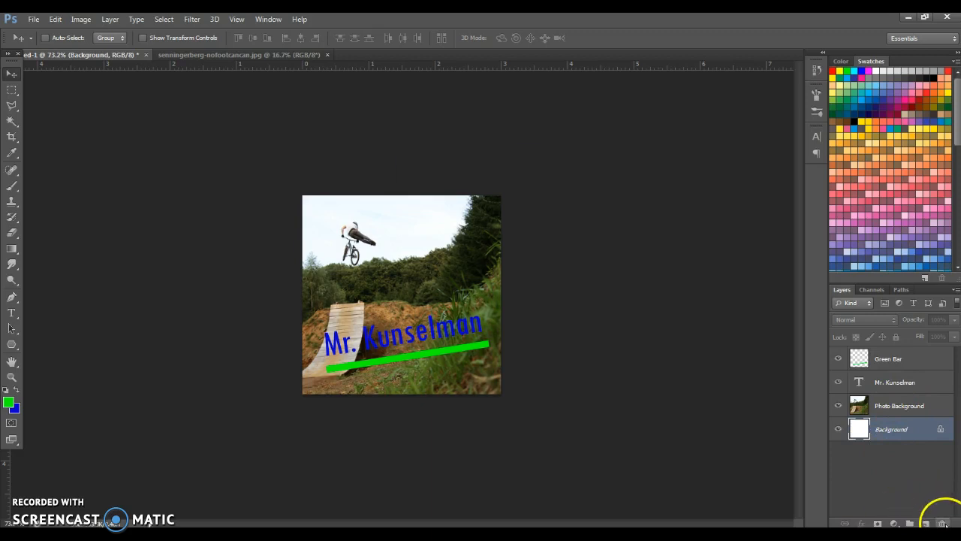
left_click(942, 523)
left_click(464, 208)
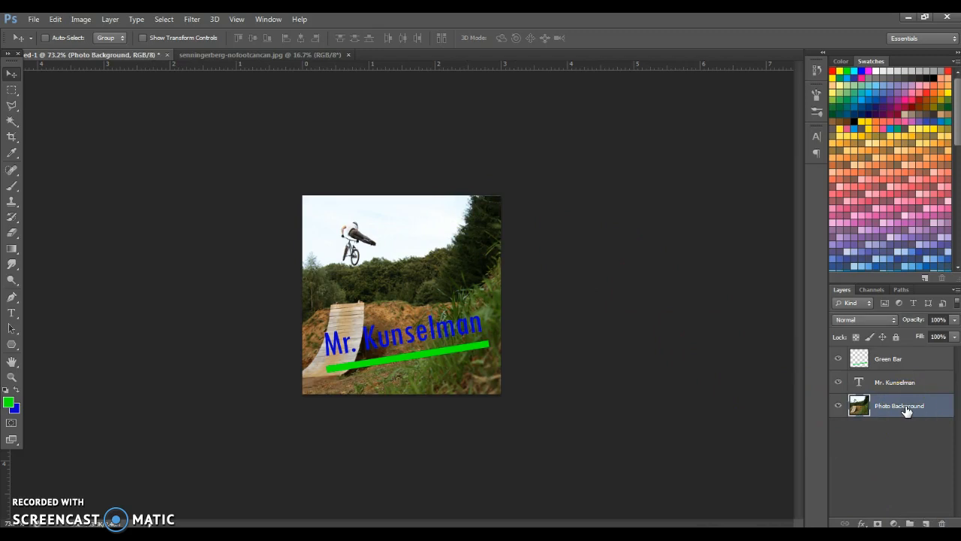
Select the Green Bar and name text layers together and move them slightly down and to the left over the photo
left_click_drag(905, 405, 898, 363)
left_click(899, 363)
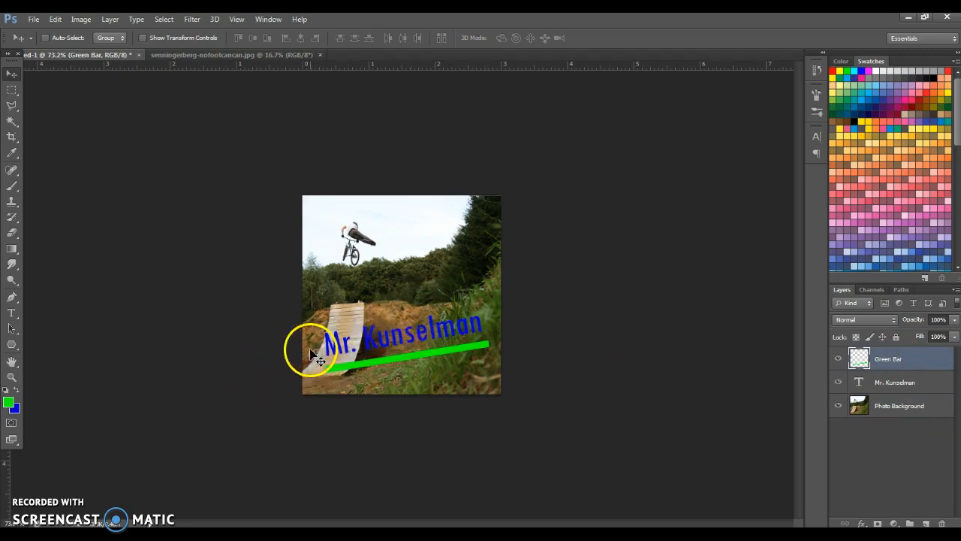
left_click(896, 384, "shift")
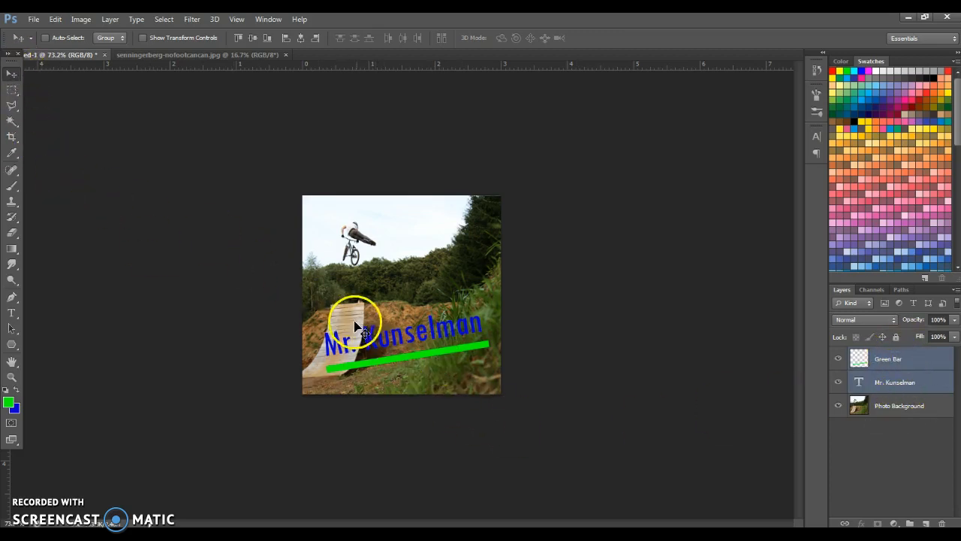
left_click_drag(385, 356, 405, 358)
left_click(592, 359)
Select the name text layer and review the layer commands available for it
left_click(920, 383)
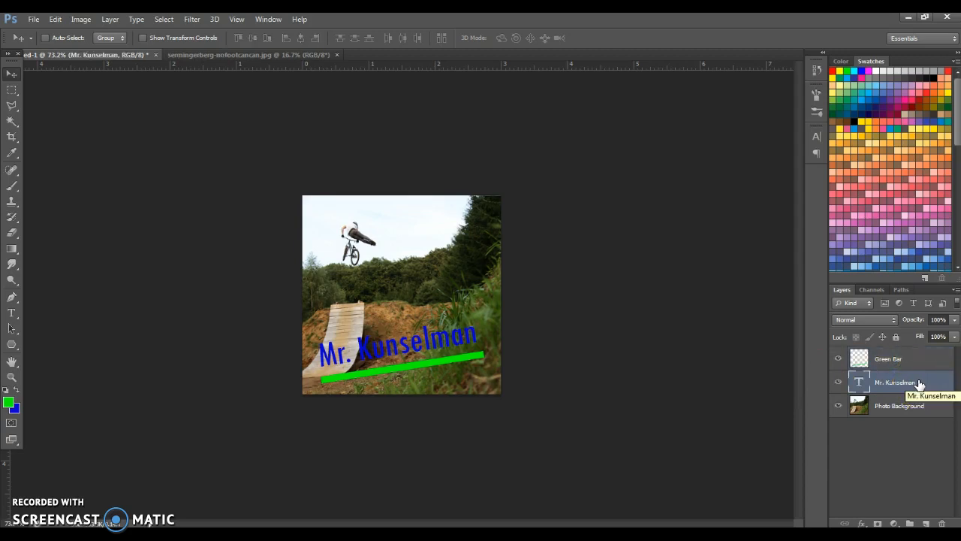
left_click_drag(867, 380, 767, 352)
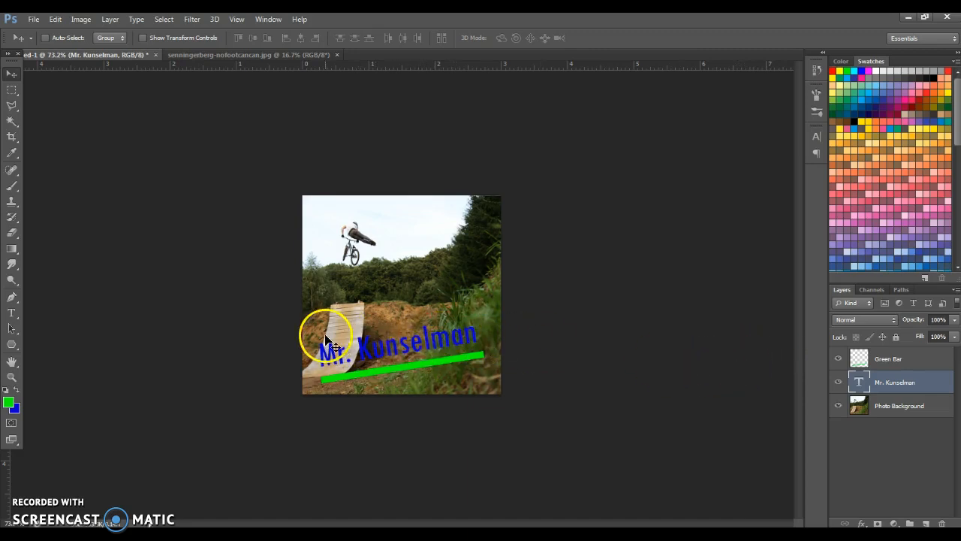
scroll(373, 375, "up", 3)
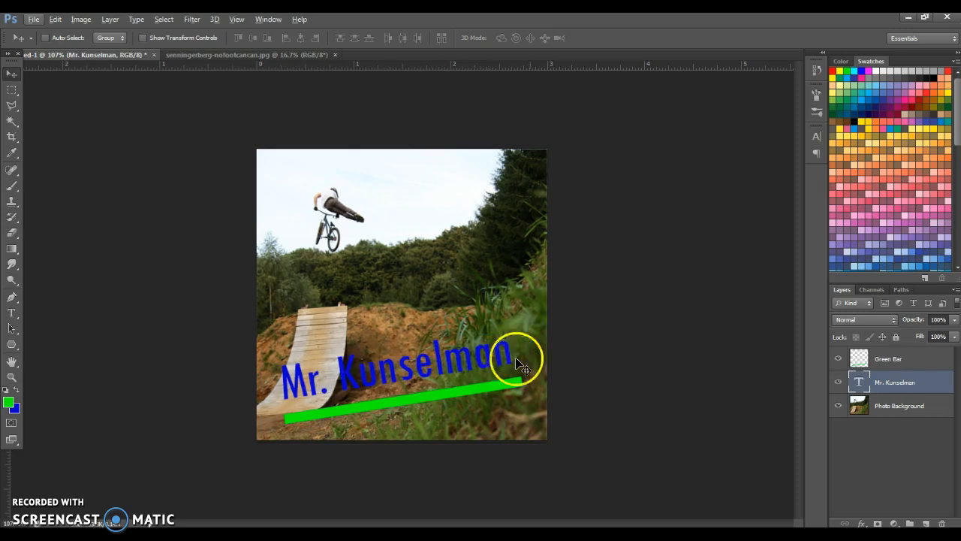
right_click(931, 383)
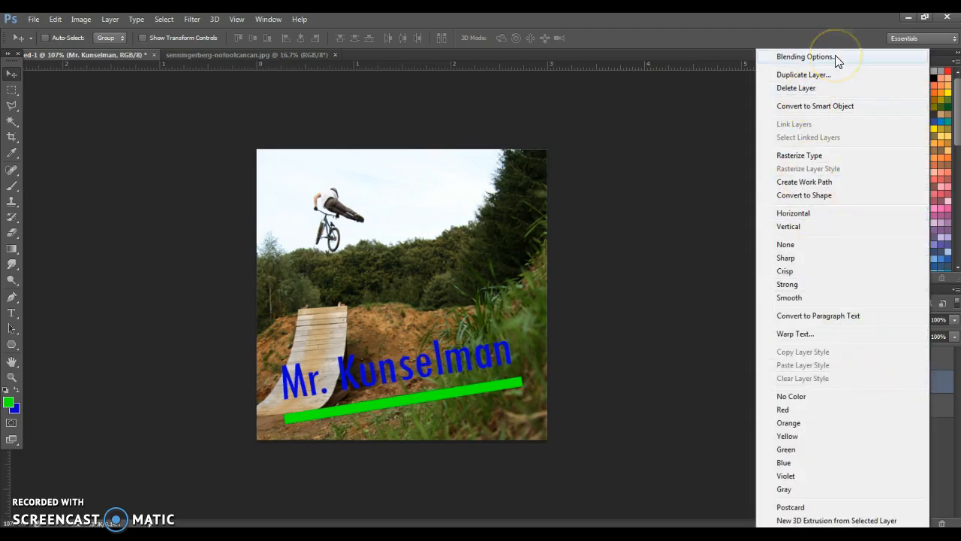
left_click(728, 267)
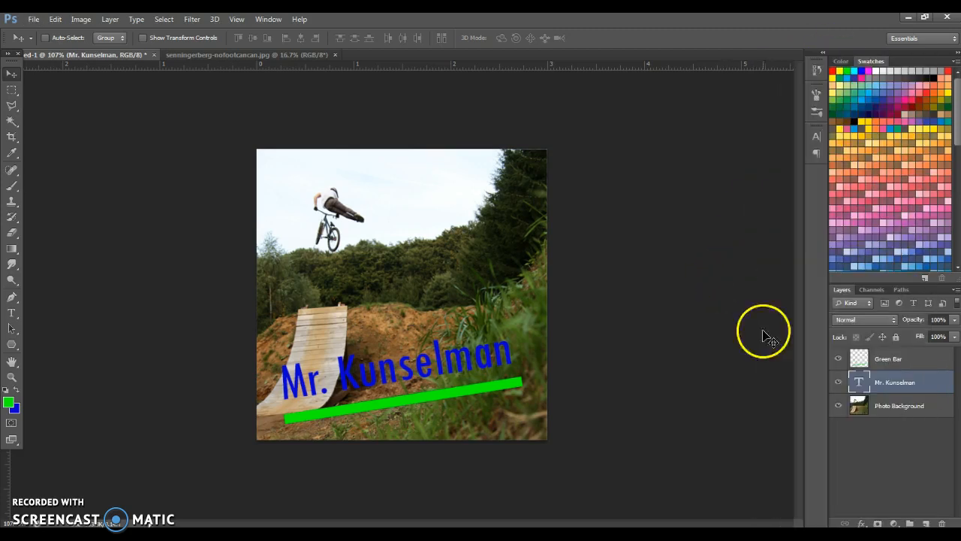
Add an outside Stroke effect to the name text layer and set its size to 1 px
double_click(937, 386)
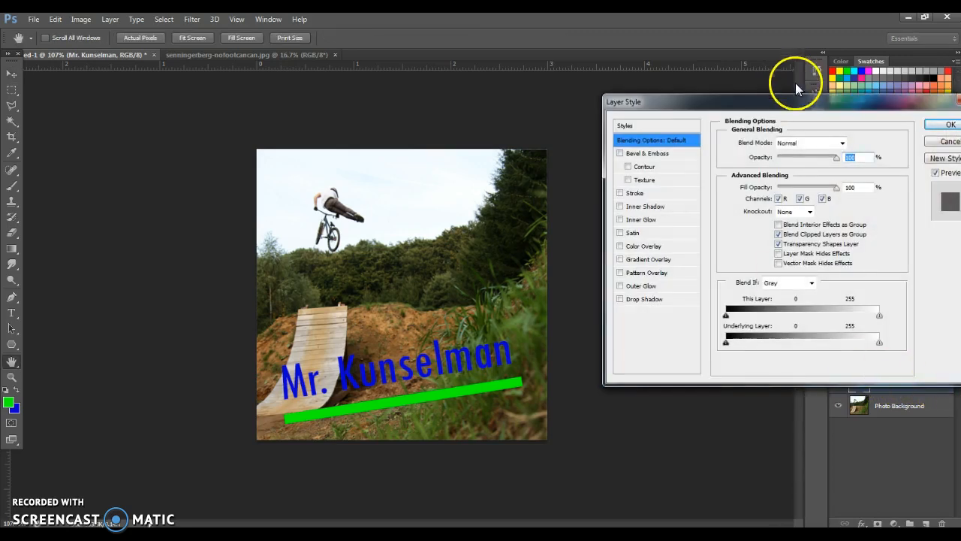
left_click_drag(797, 102, 710, 122)
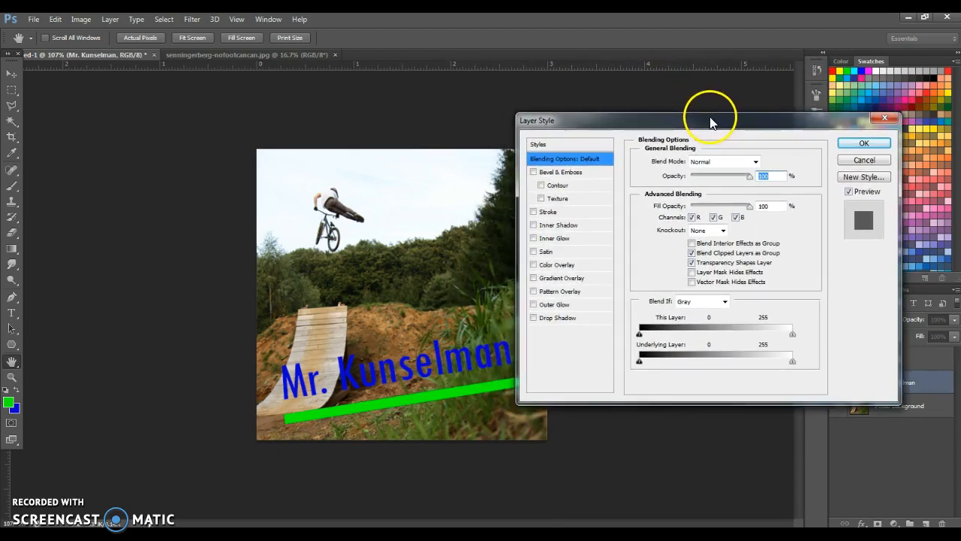
left_click(551, 213)
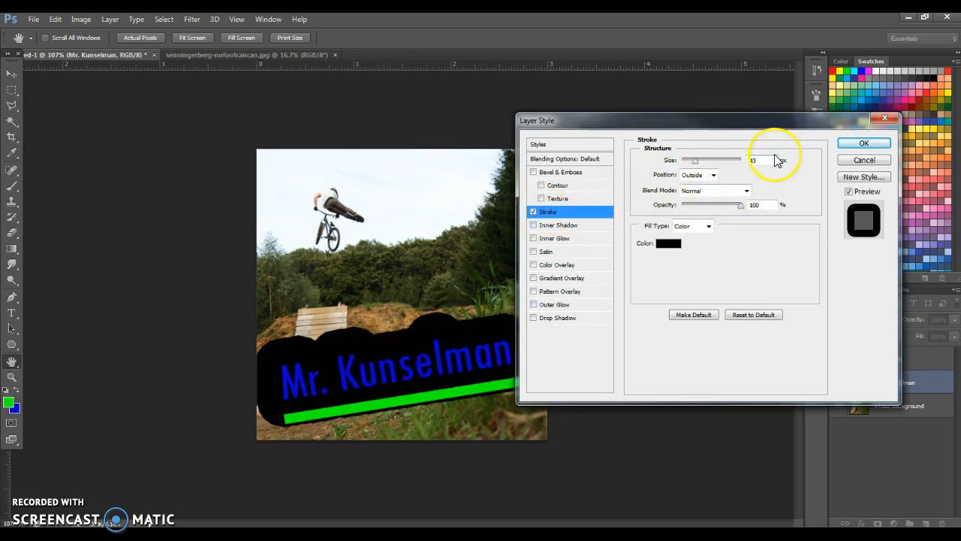
scroll(766, 162, "down", 20)
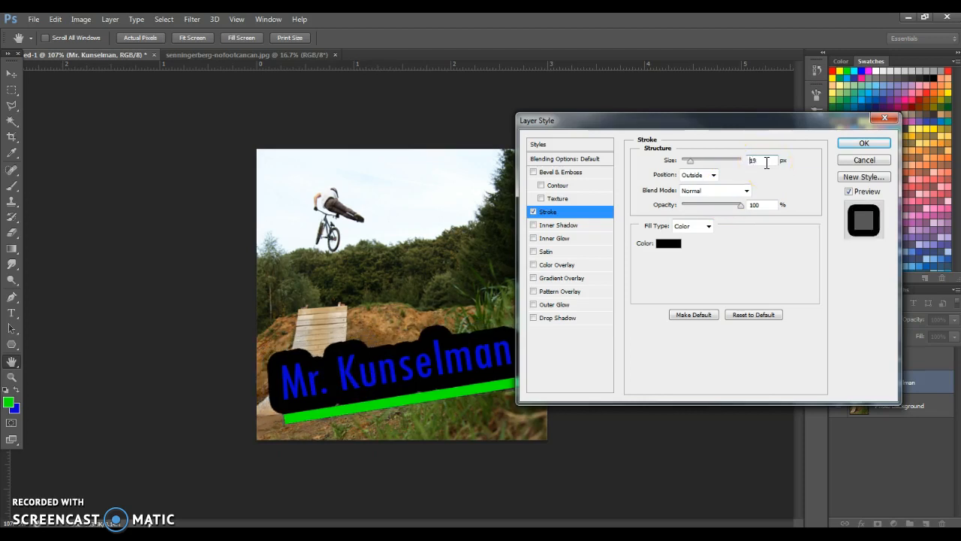
scroll(766, 163, "down", 1)
left_click_drag(742, 126, 787, 111)
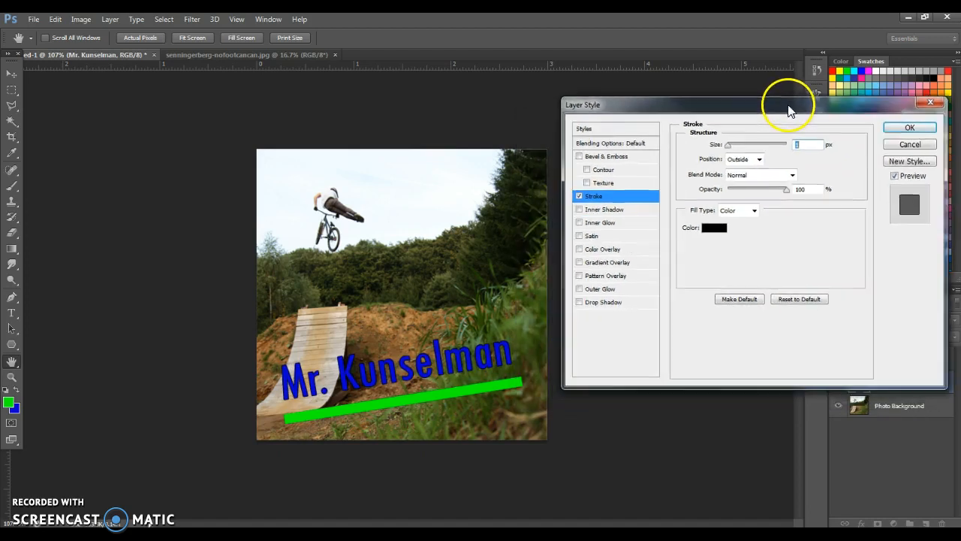
Set the name text's stroke color to white (ffffff)
left_click(716, 229)
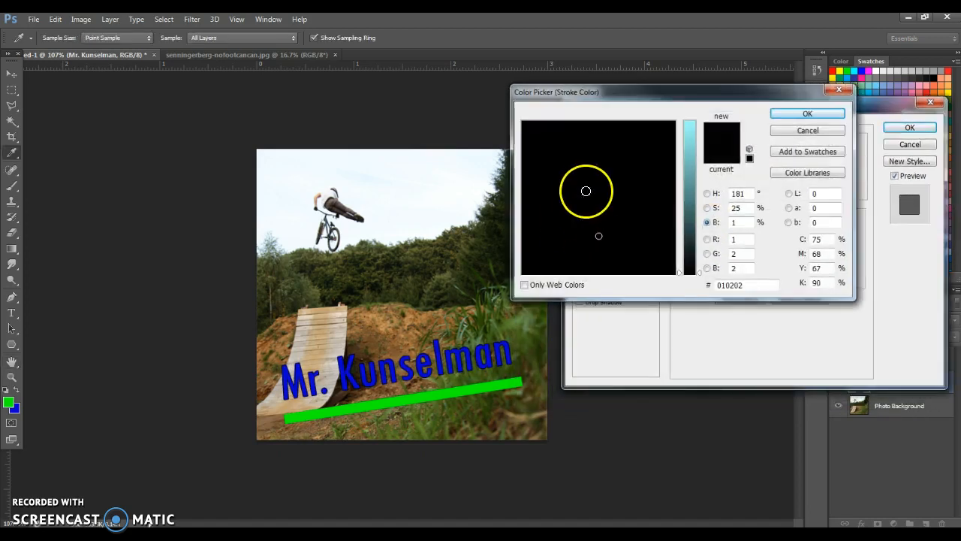
mouse_move(613, 219)
left_mouse_down()
mouse_move(542, 118)
mouse_move(512, 100)
mouse_move(568, 249)
mouse_move(438, 285)
left_mouse_up()
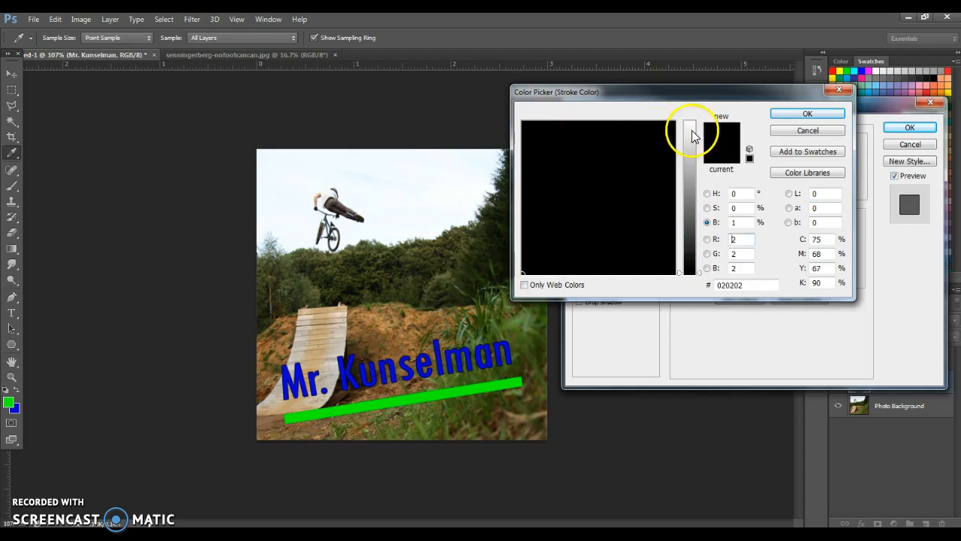
left_click_drag(688, 128, 691, 122)
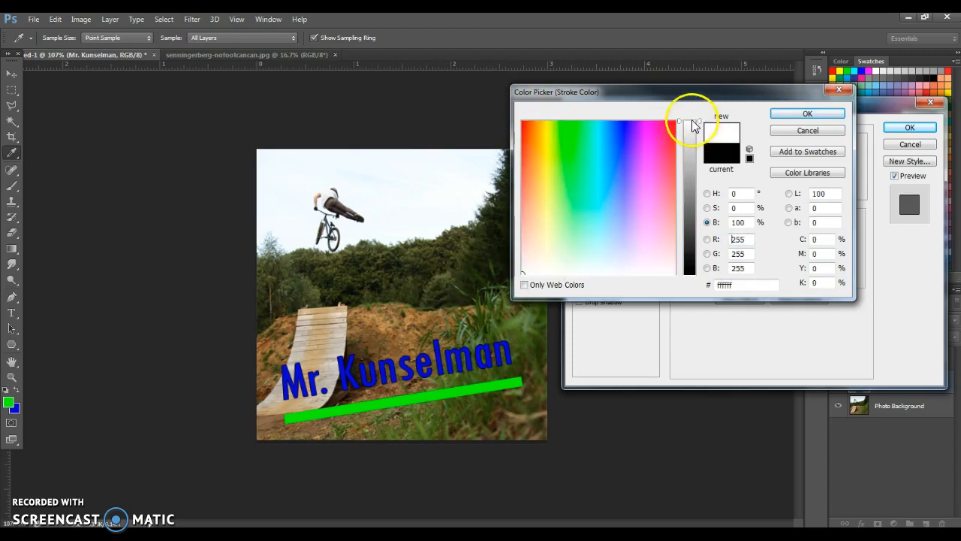
left_click(830, 115)
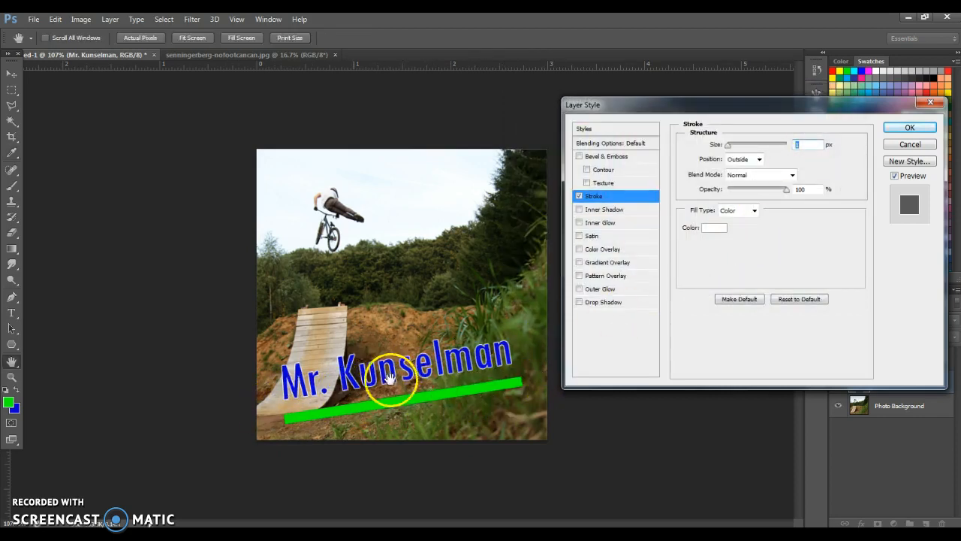
Add a Drop Shadow to the name text with distance 4 px, spread 2% and size 10 px, and apply the layer style
left_click(608, 304)
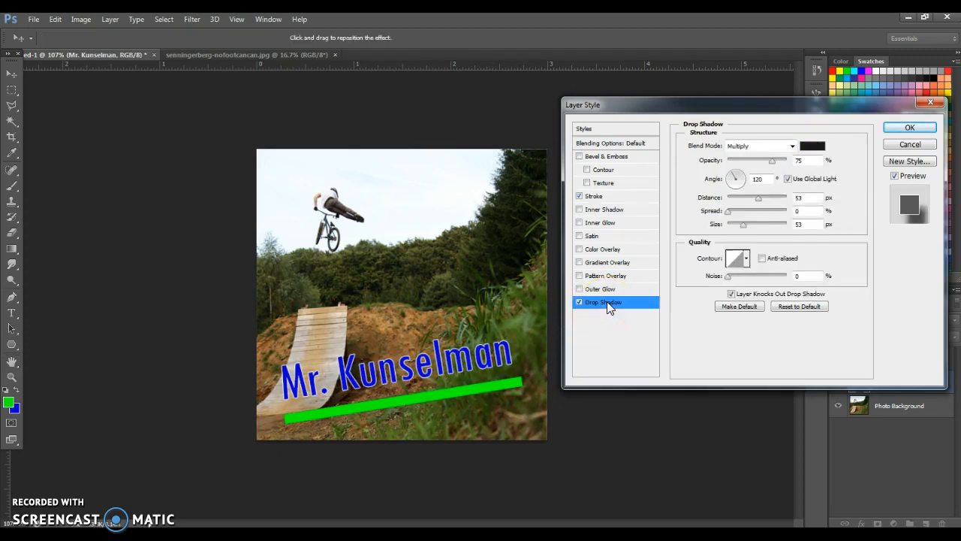
left_click_drag(757, 203, 736, 229)
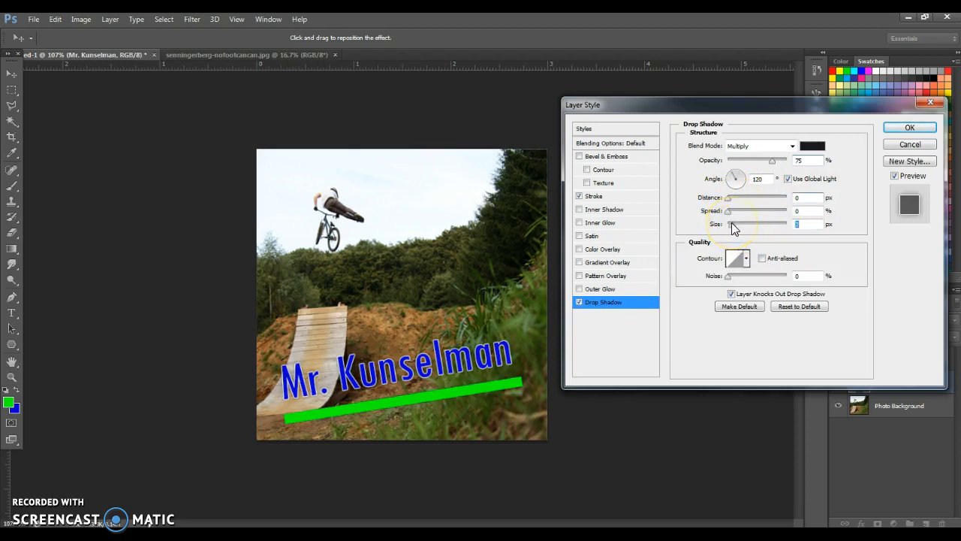
double_click(801, 197)
type("8")
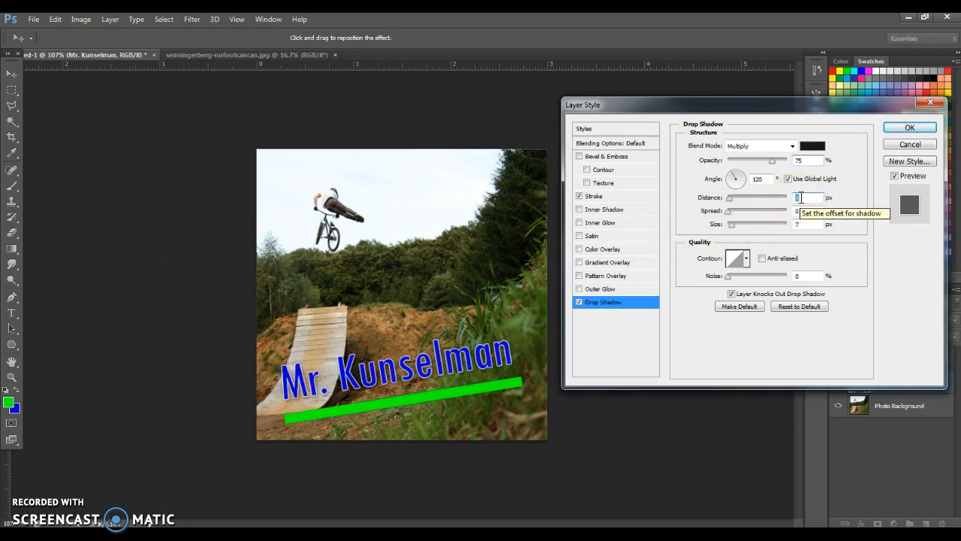
double_click(804, 211)
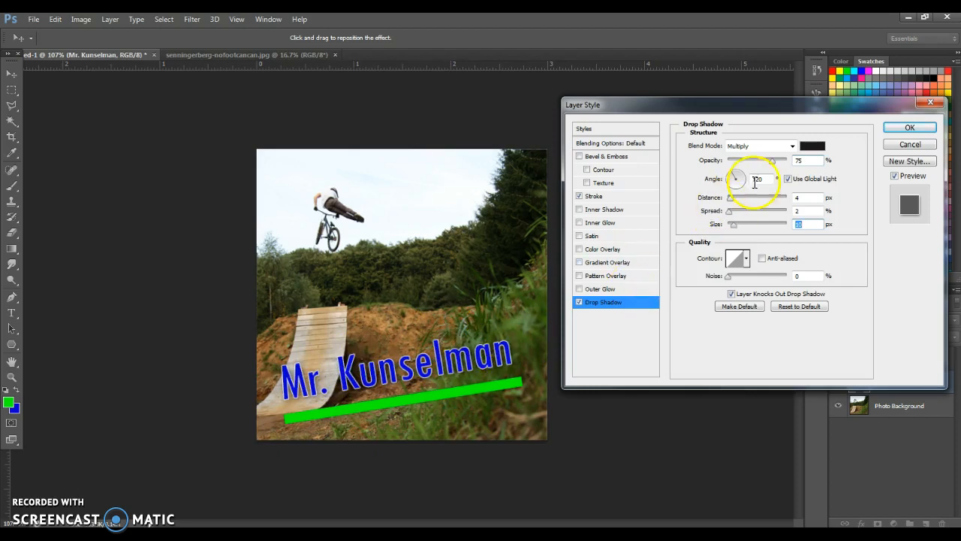
left_click(909, 128)
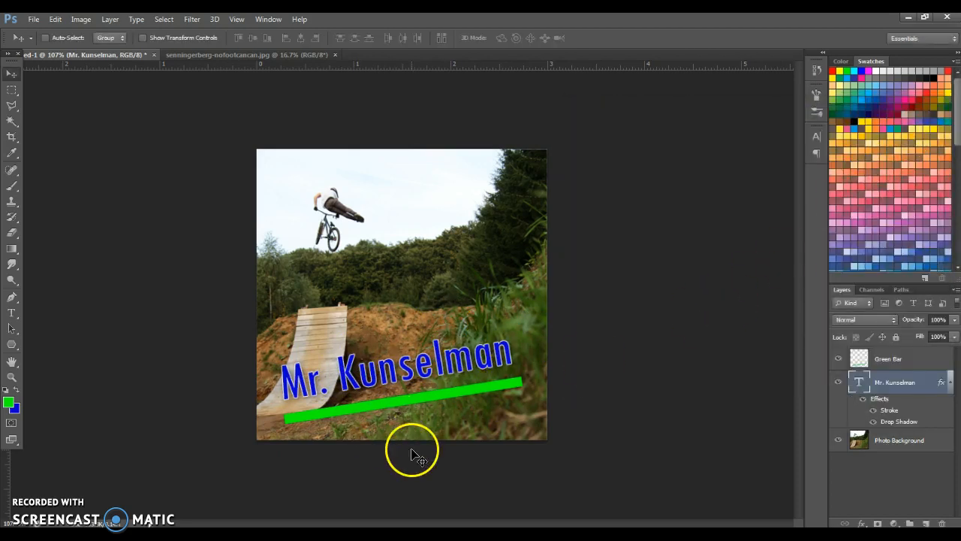
Hide and show the name text layer's effects twice to compare the text with and without them
left_click(864, 402)
left_click(863, 402)
left_click(863, 402)
left_click(863, 401)
Copy the layer style from the name text layer and paste it onto the Green Bar layer
right_click(906, 403)
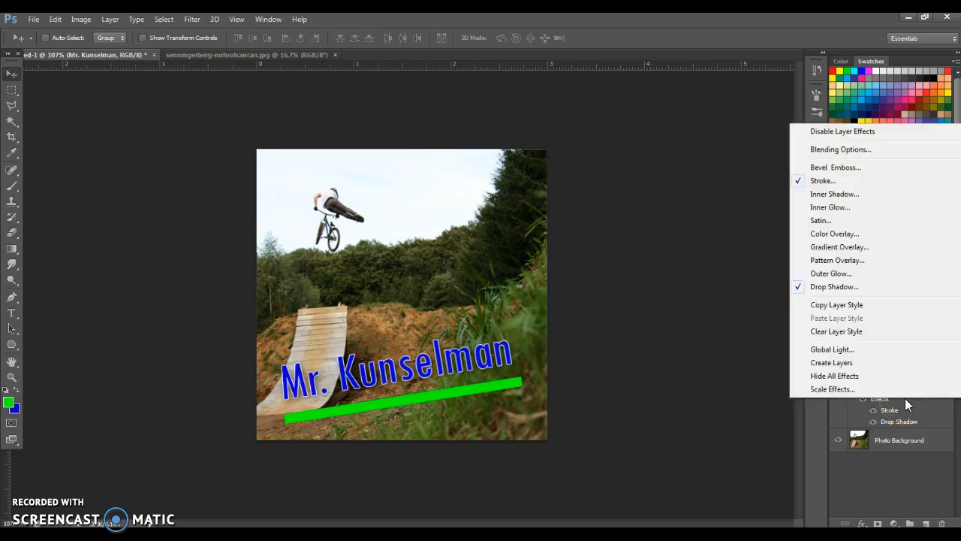
left_click(863, 304)
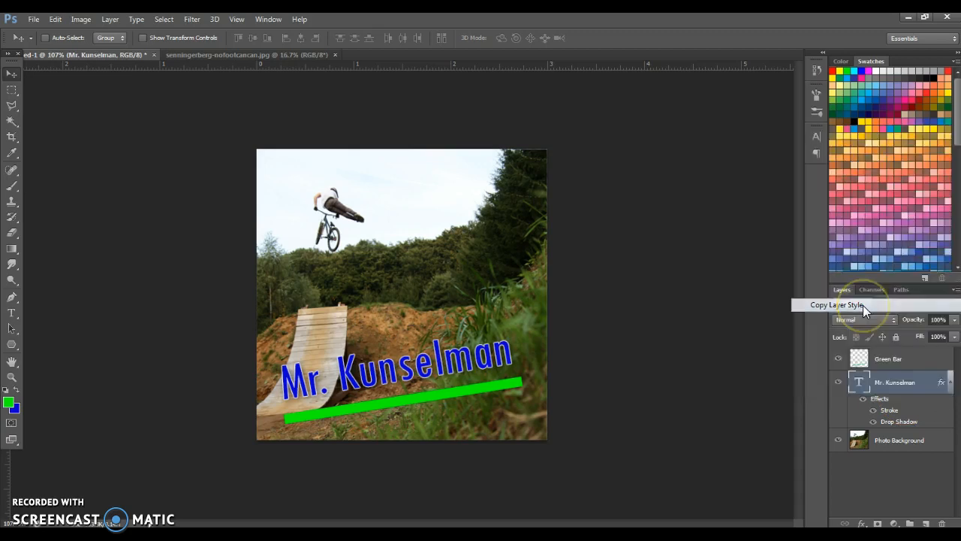
left_click(913, 361)
right_click(914, 361)
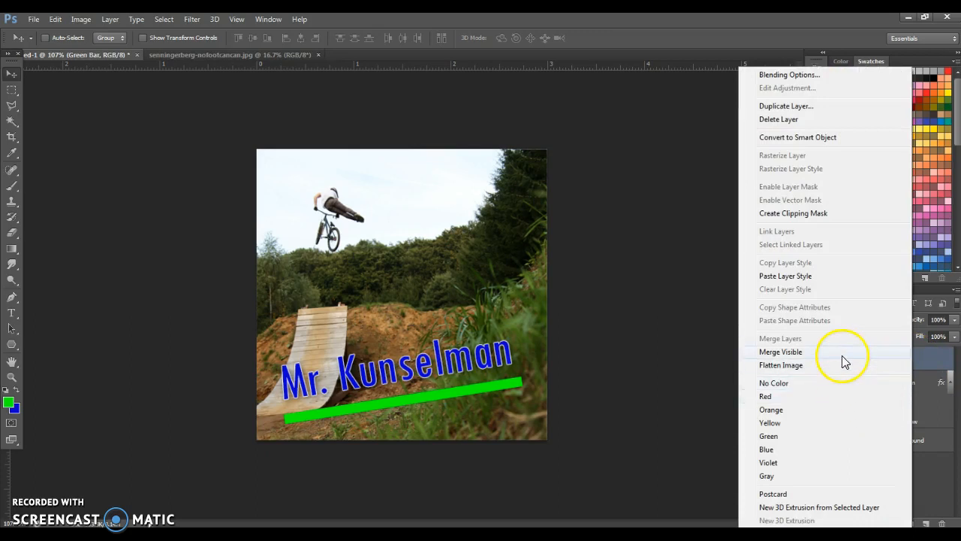
left_click(837, 276)
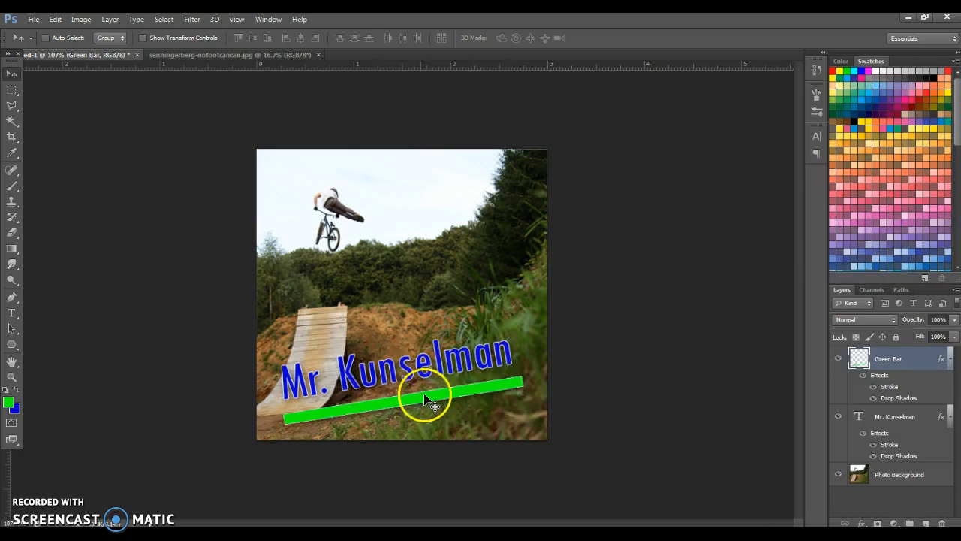